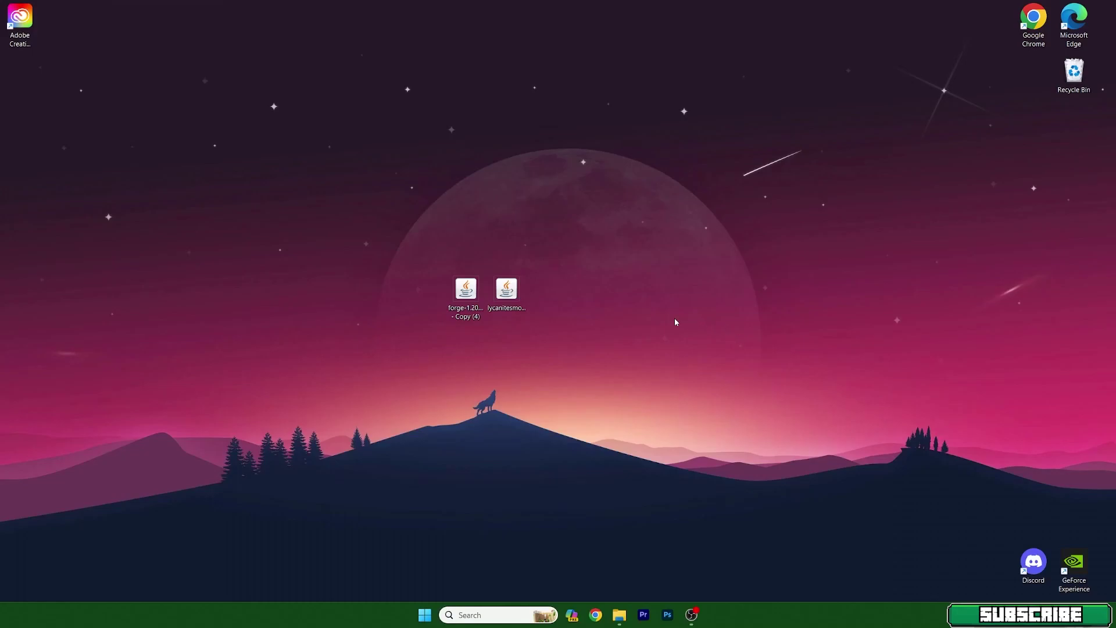
Move the lycanitesmobs jar aside on the desktop and open %appdata% through Windows Search
{"action": "left_click_drag", "start_coordinate": [430, 230], "coordinate": [607, 346]}
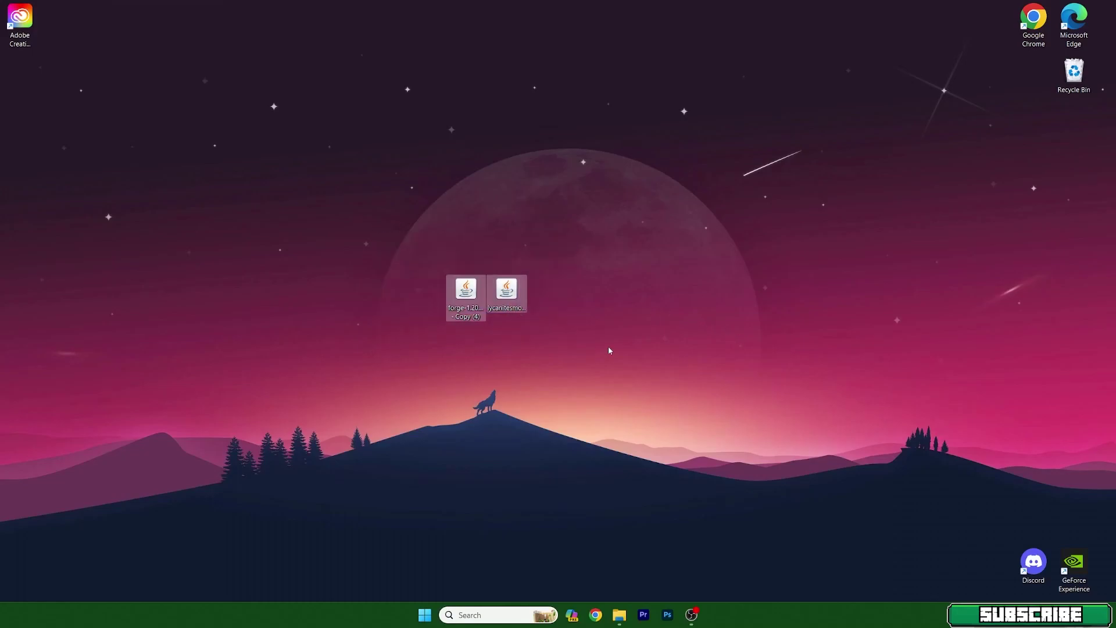
{"action": "left_click", "coordinate": [588, 236]}
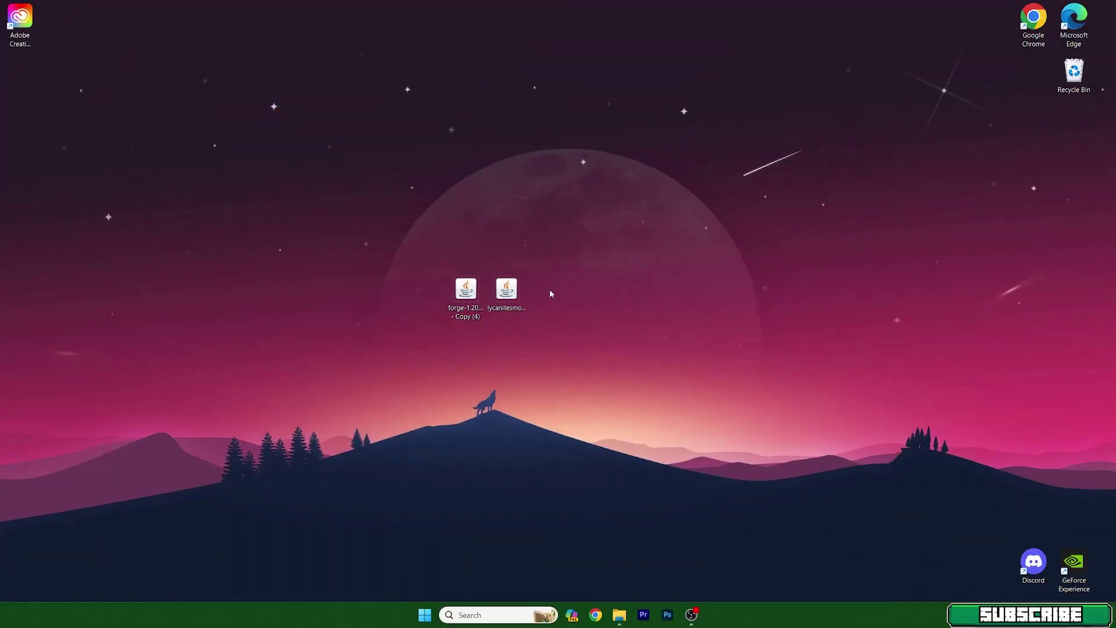
{"action": "left_click_drag", "start_coordinate": [398, 260], "coordinate": [569, 334]}
{"action": "left_click_drag", "start_coordinate": [506, 289], "coordinate": [547, 292]}
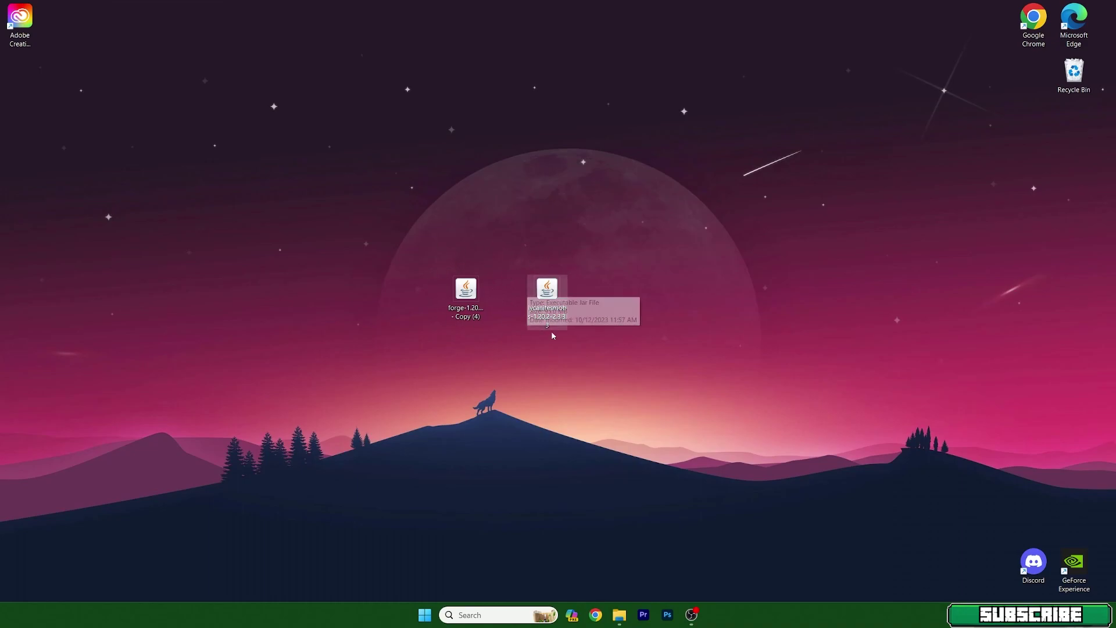
{"action": "key", "text": "super+s"}
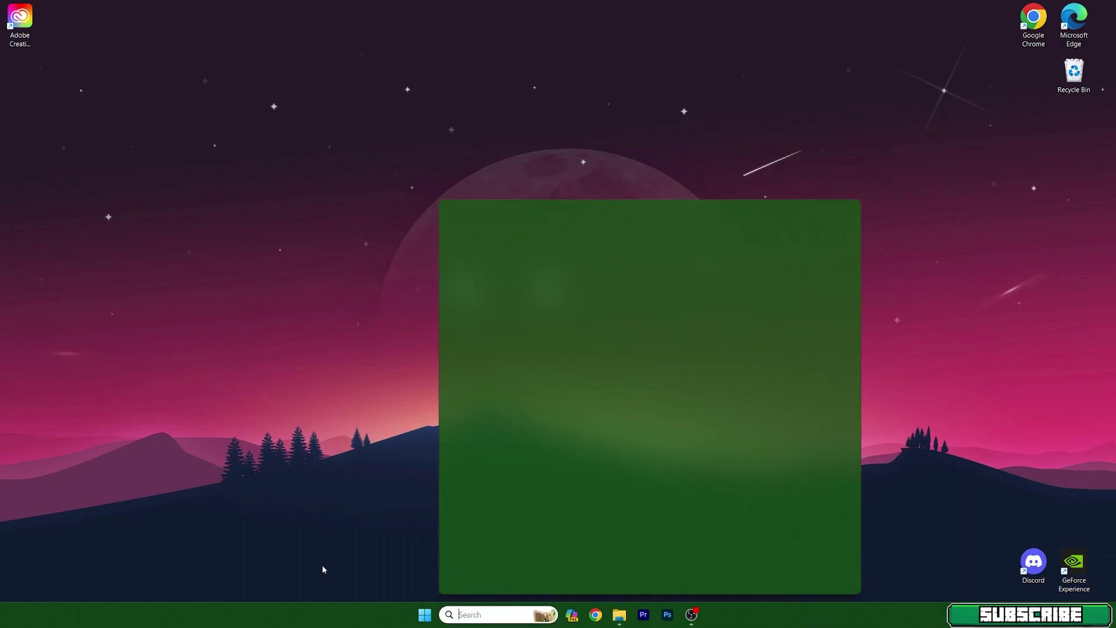
{"action": "type", "text": "%appdata%"}
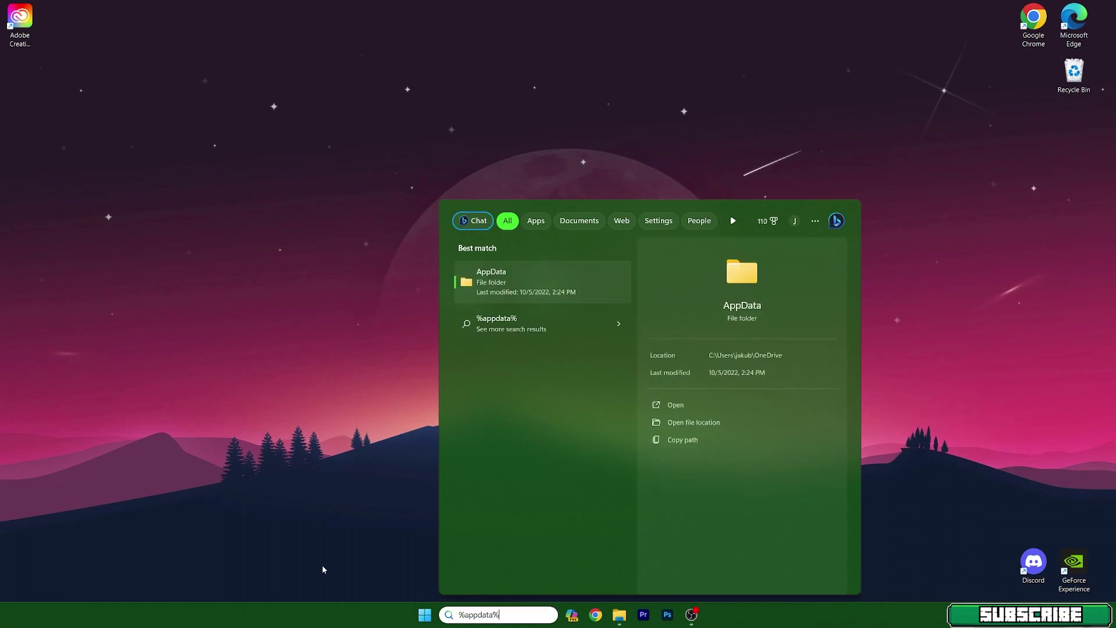
{"action": "key", "text": "Return"}
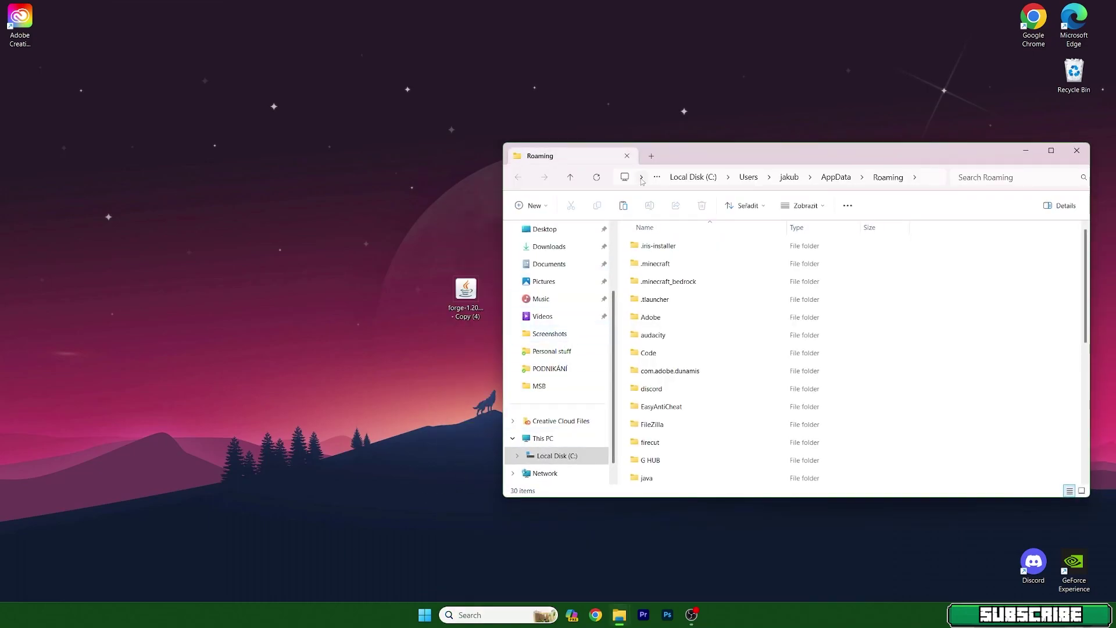
Open the mods folder inside .minecraft
{"action": "left_click_drag", "start_coordinate": [784, 155], "coordinate": [890, 149]}
{"action": "left_click", "coordinate": [758, 257]}
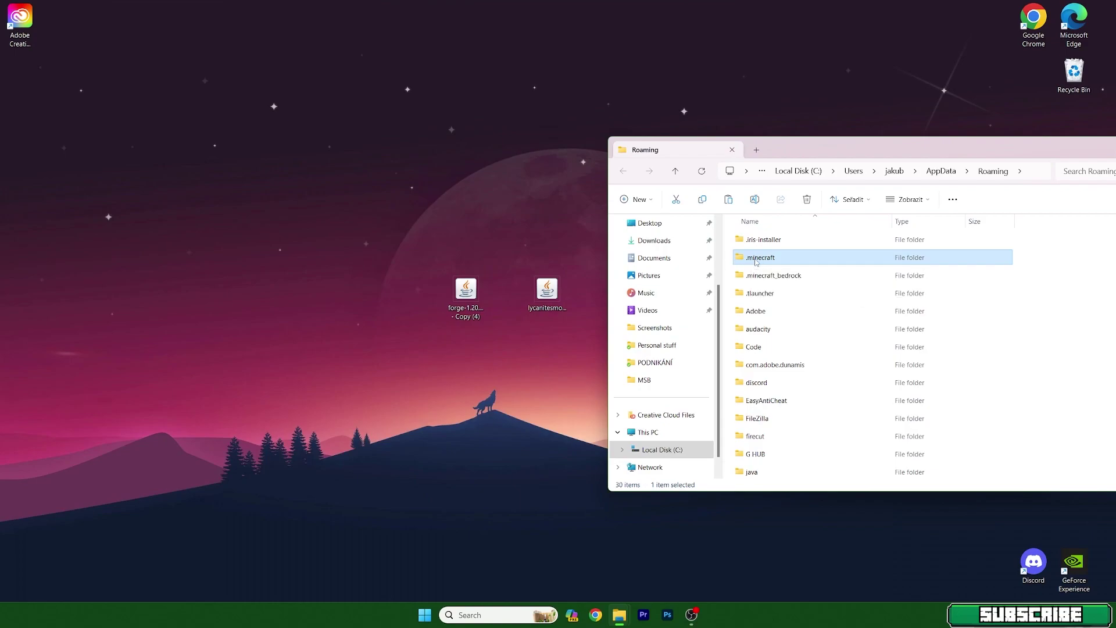
{"action": "double_click", "coordinate": [751, 260]}
{"action": "scroll", "coordinate": [741, 384], "scroll_direction": "down", "scroll_amount": 5}
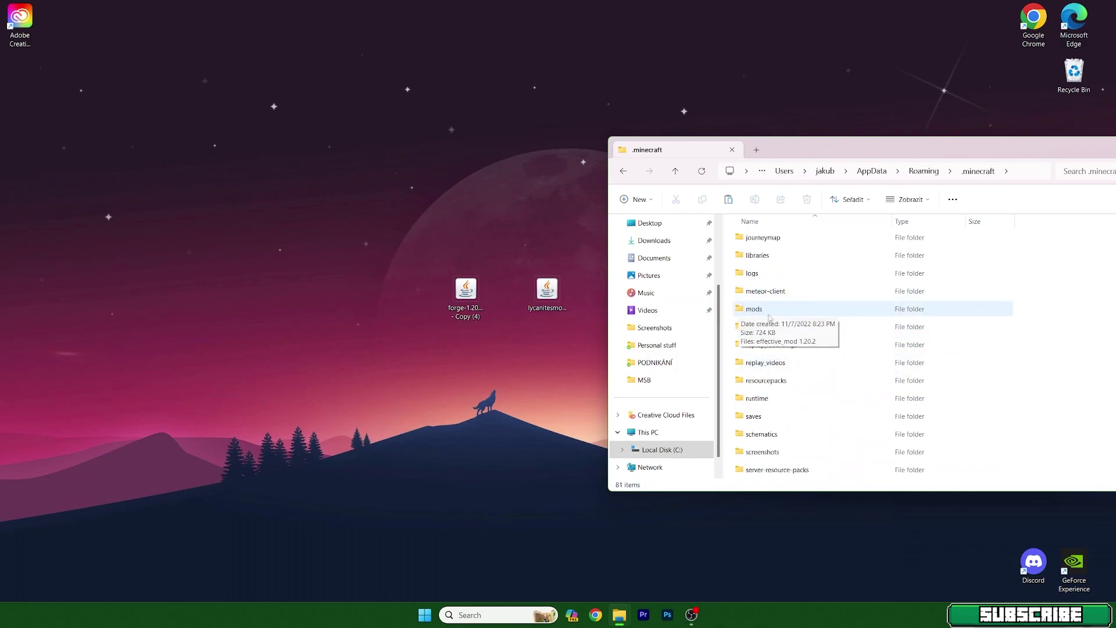
{"action": "left_click", "coordinate": [772, 310]}
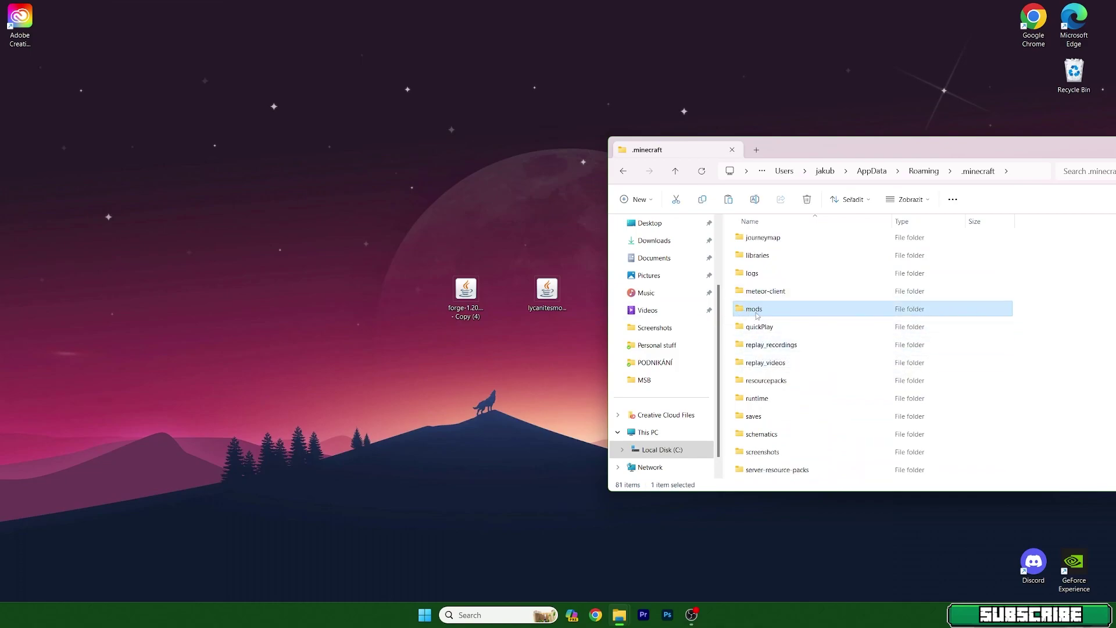
{"action": "double_click", "coordinate": [757, 309]}
Delete effective_mod and move the lycanitesmobs-1.20.2-2.3.3.3 jar into mods
{"action": "left_click", "coordinate": [779, 241]}
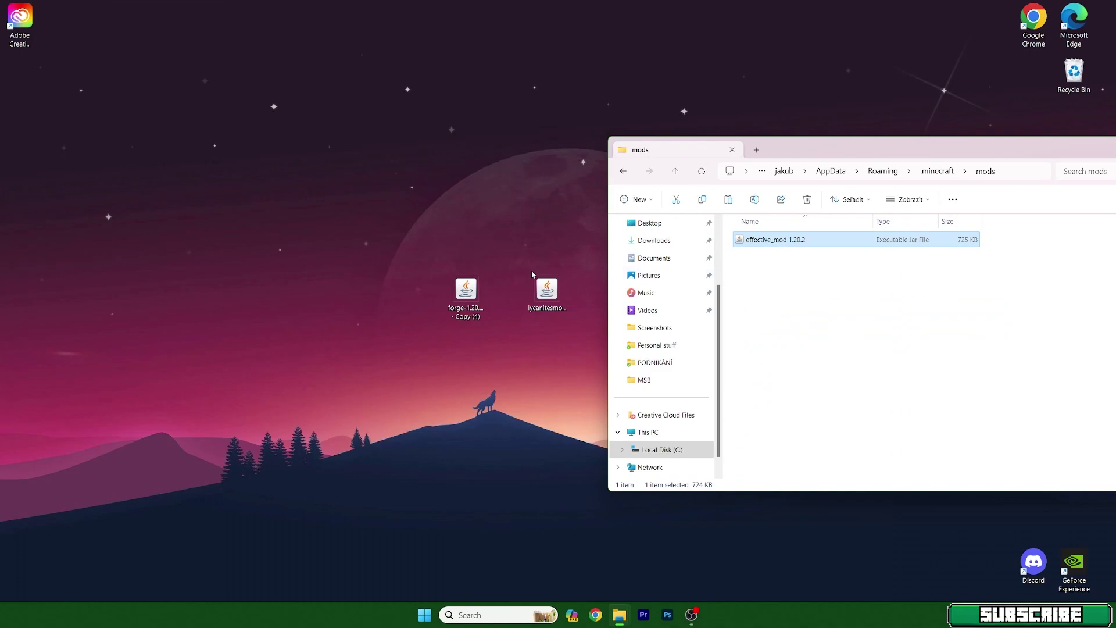
{"action": "key", "text": "Delete"}
{"action": "left_click_drag", "start_coordinate": [546, 290], "coordinate": [802, 262]}
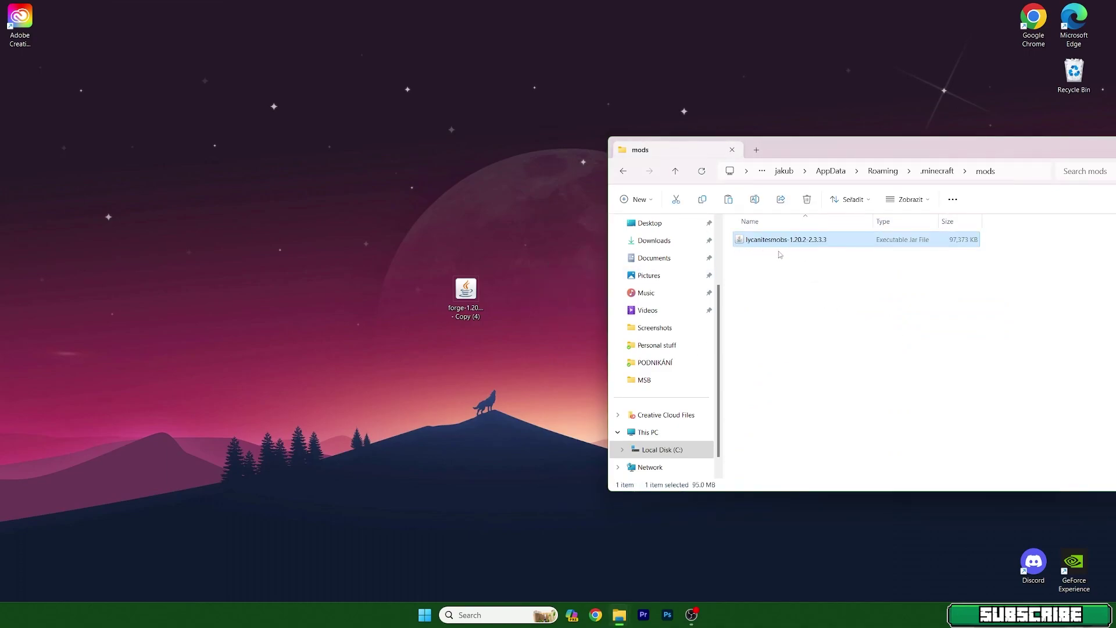
{"action": "left_click", "coordinate": [622, 171]}
{"action": "scroll", "coordinate": [768, 361], "scroll_direction": "down", "scroll_amount": 5}
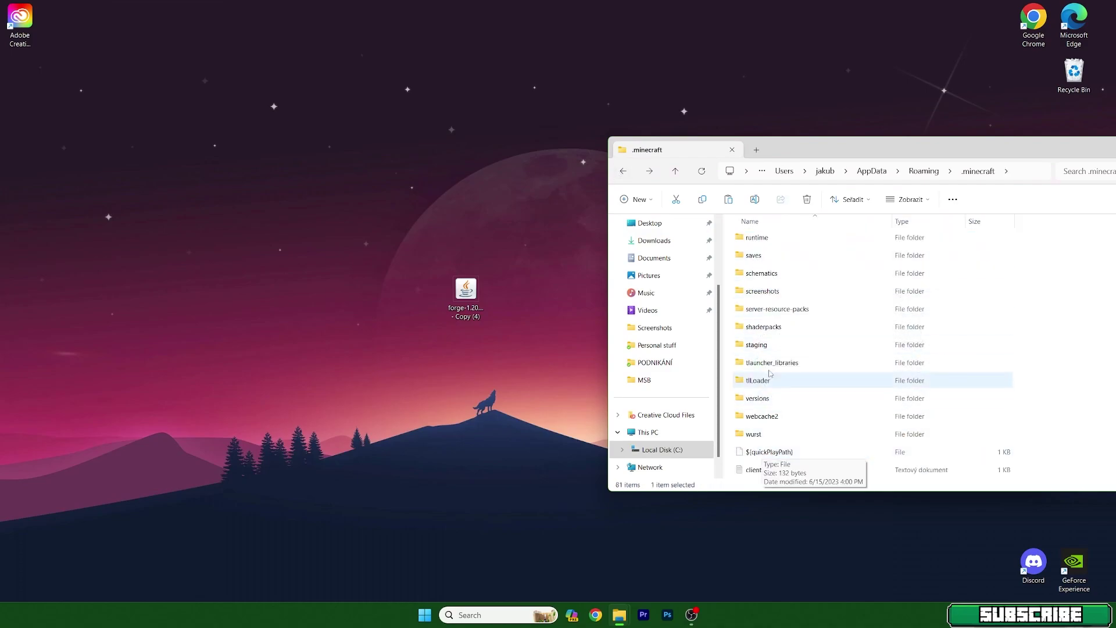
Open the versions folder and select the forge-1.20.2 installer jar on the desktop
{"action": "double_click", "coordinate": [756, 400]}
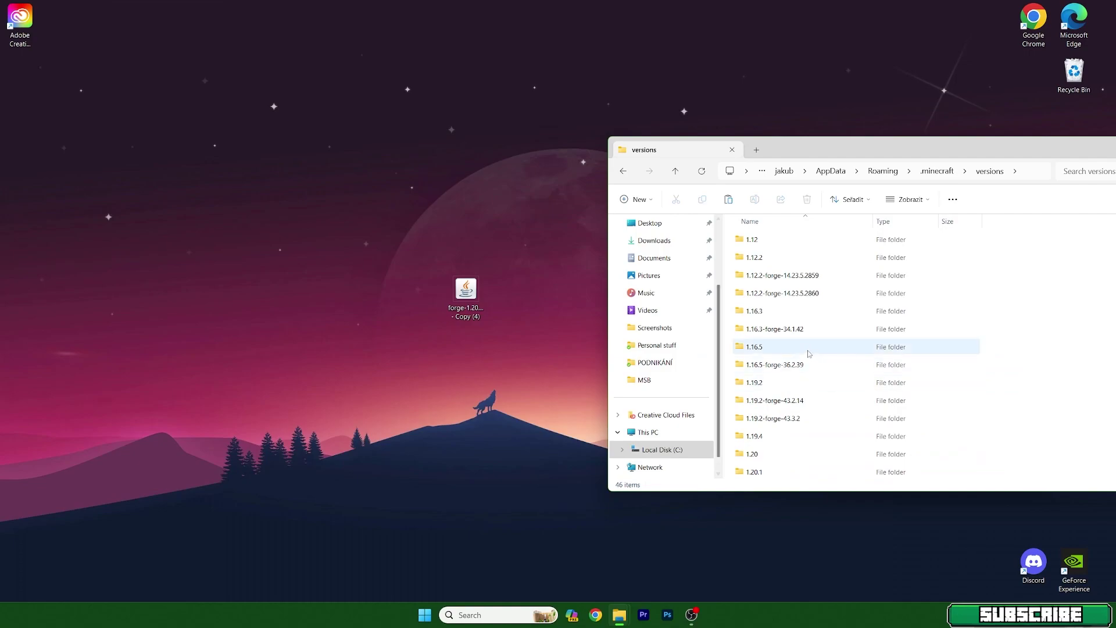
{"action": "left_click", "coordinate": [465, 296]}
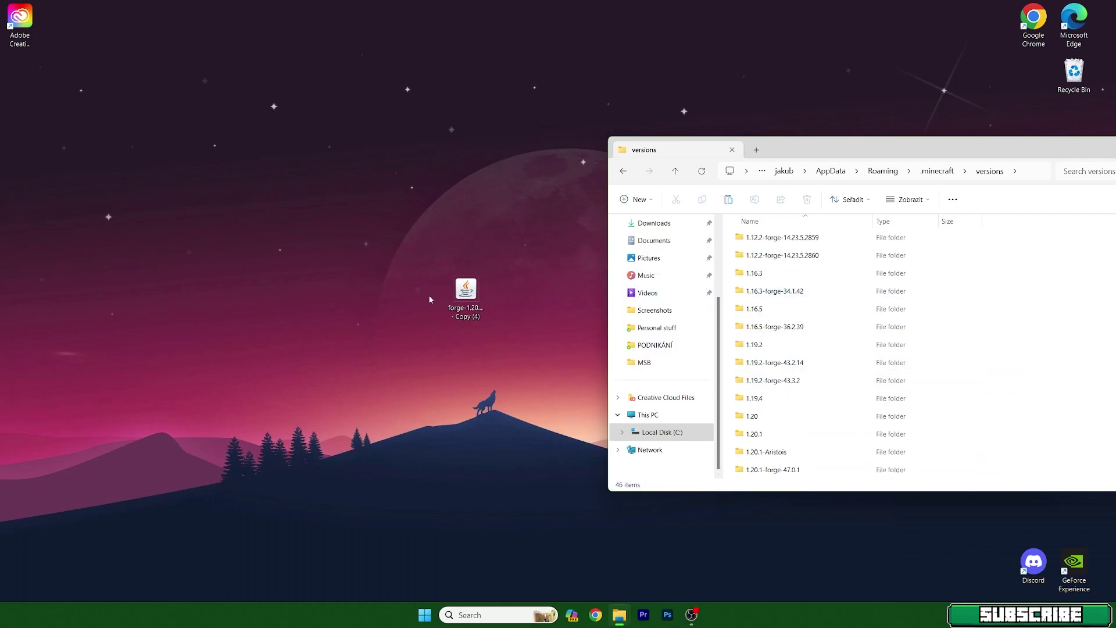
Run the Forge installer with Install client and dismiss the completion message
{"action": "double_click", "coordinate": [476, 291]}
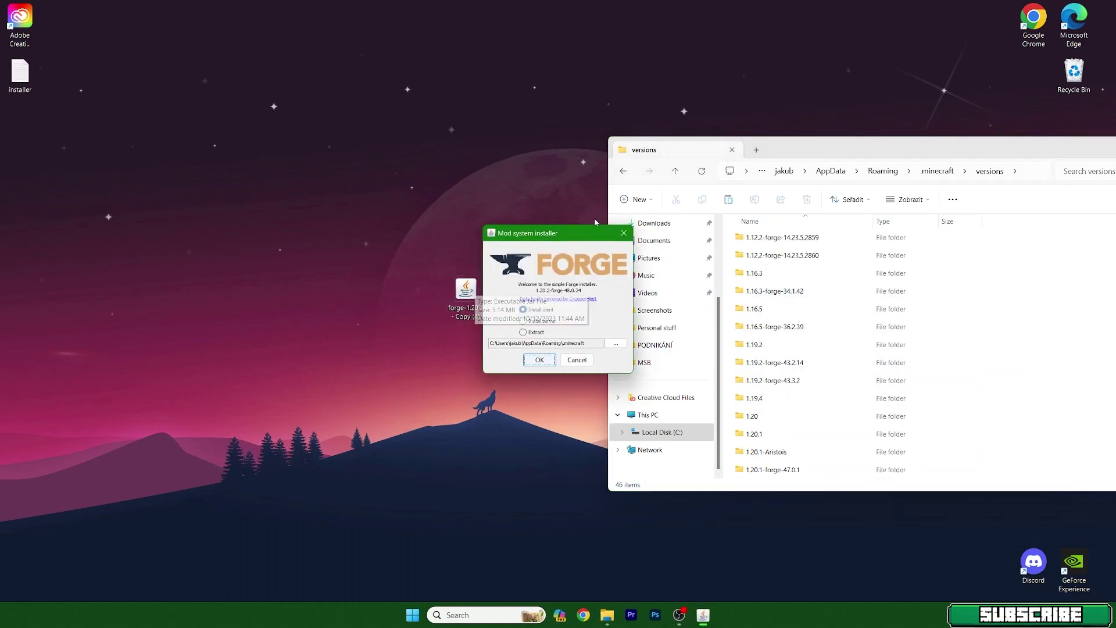
{"action": "left_click", "coordinate": [540, 361]}
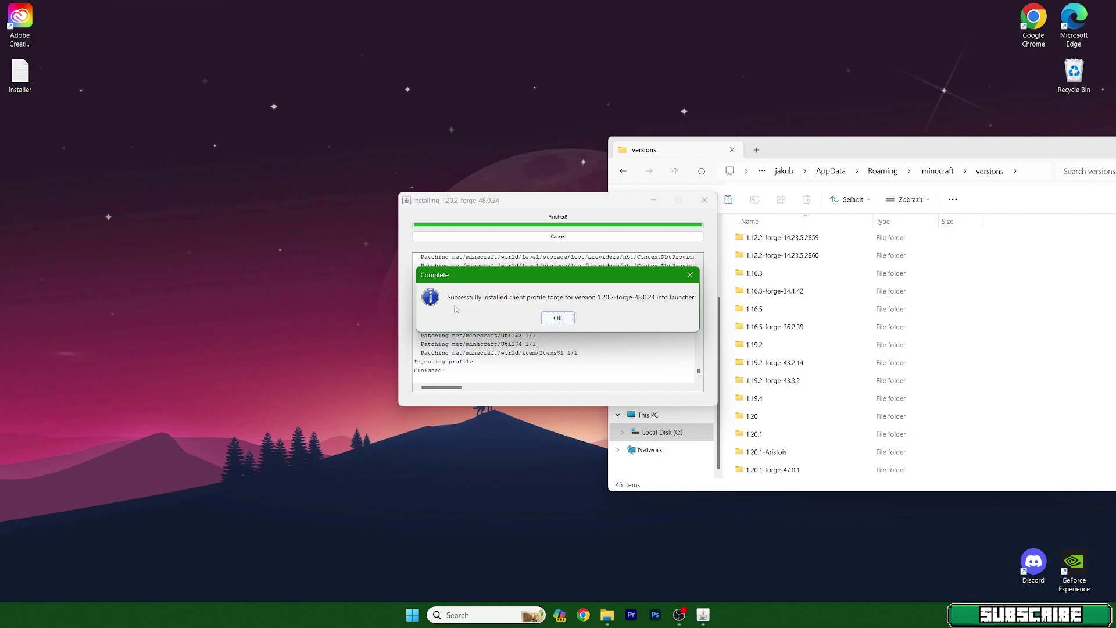
{"action": "left_click", "coordinate": [557, 318]}
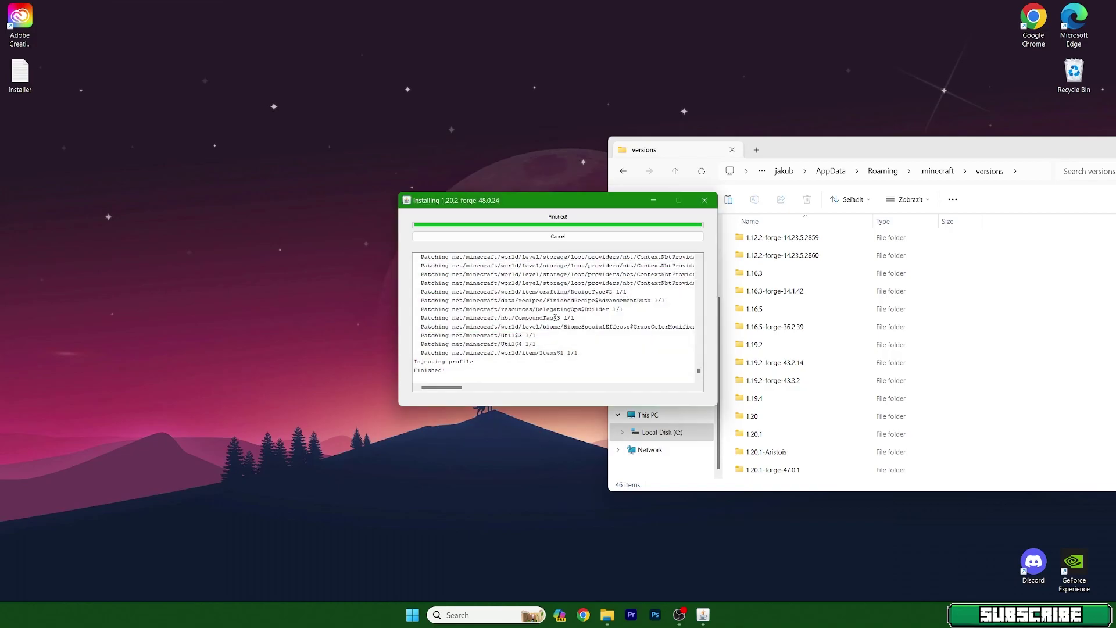
Confirm the 1.20.2-forge-48.0.24 folder is in versions, then close File Explorer
{"action": "left_click_drag", "start_coordinate": [837, 151], "coordinate": [592, 106]}
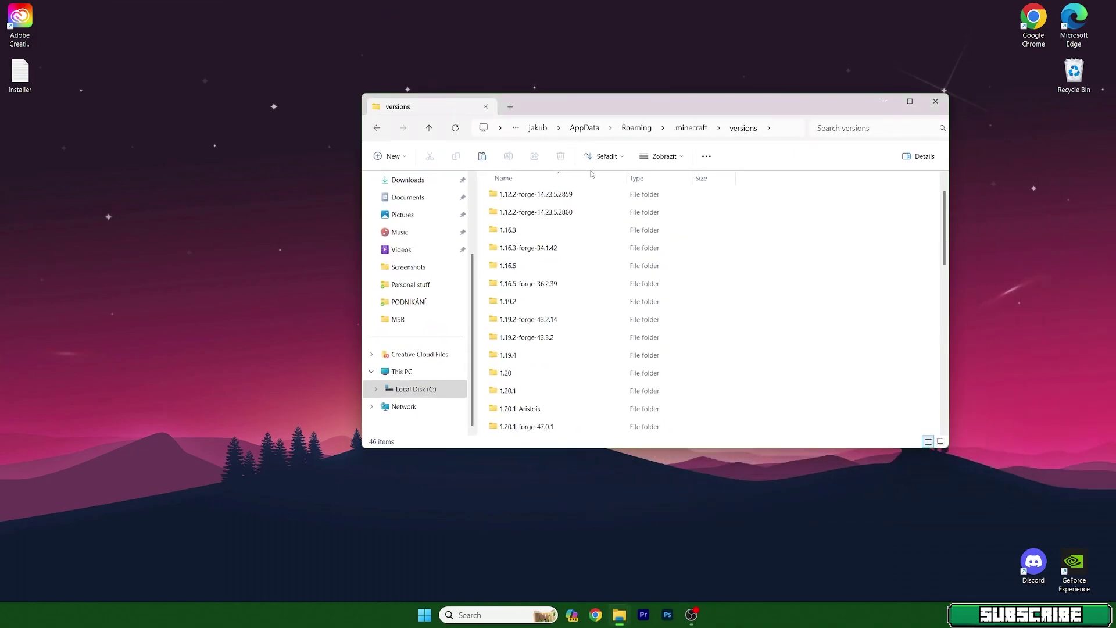
{"action": "scroll", "coordinate": [563, 289], "scroll_direction": "down", "scroll_amount": 5}
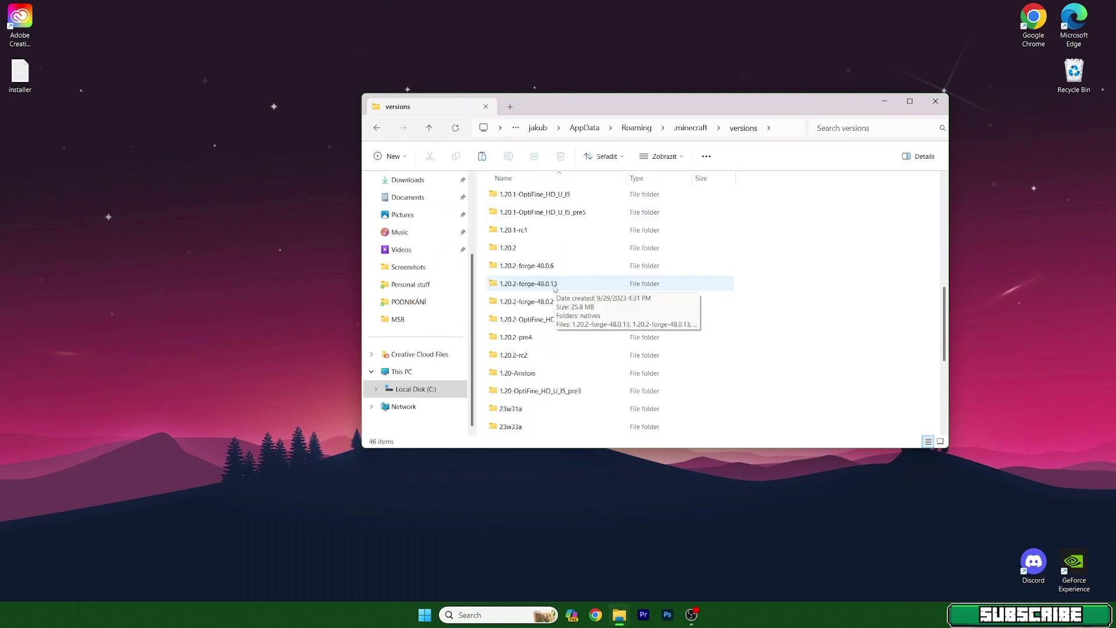
{"action": "left_click", "coordinate": [519, 303]}
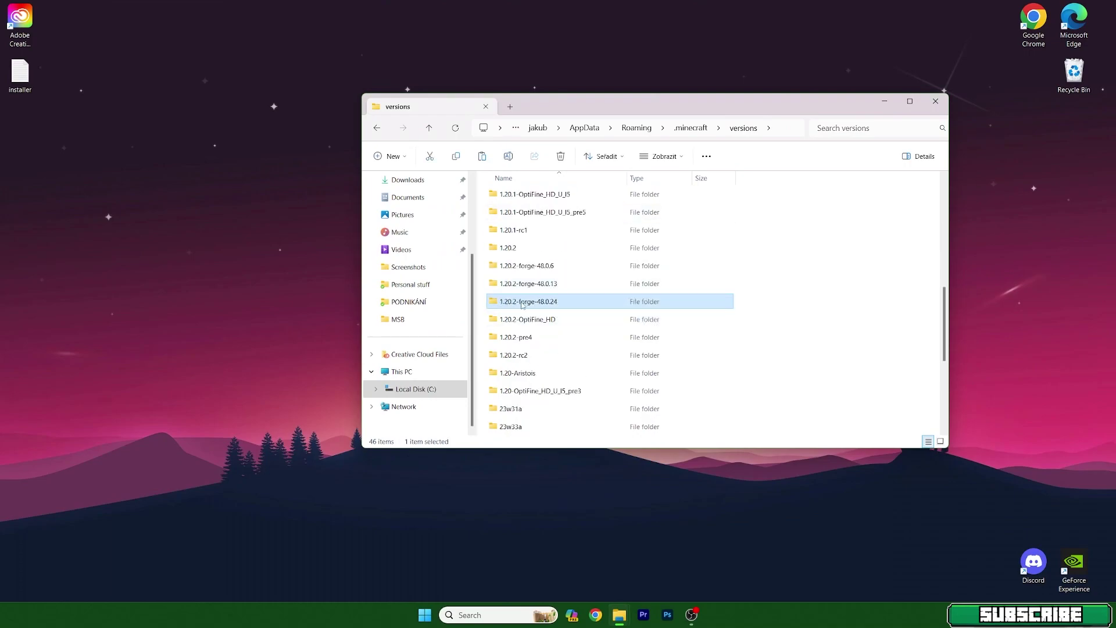
{"action": "left_click", "coordinate": [933, 102]}
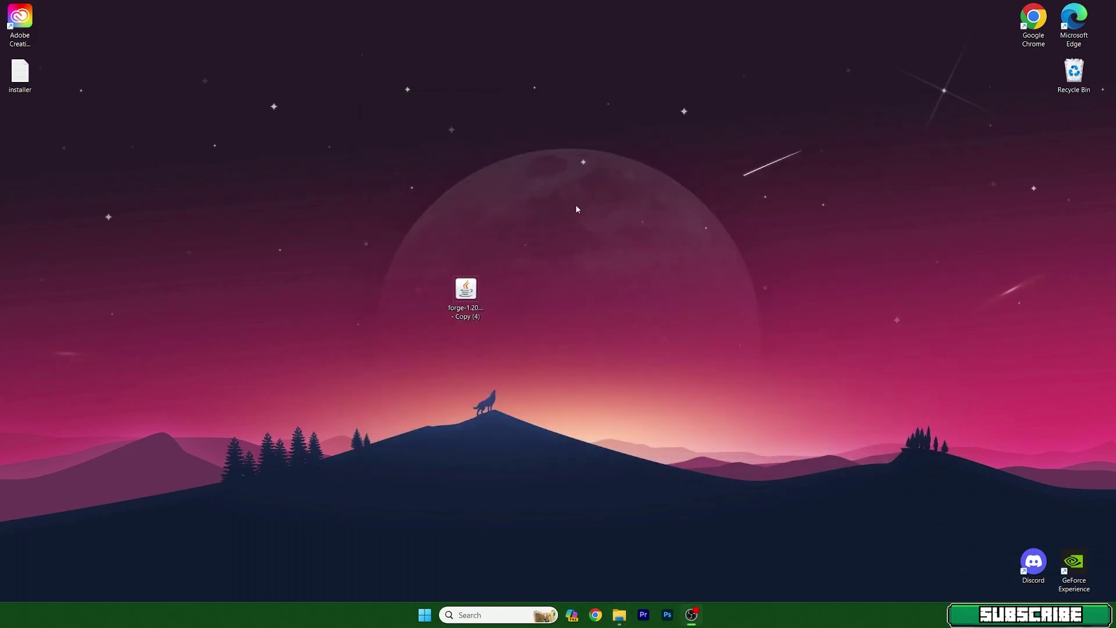
Launch Minecraft Launcher from the Recent list in Windows Search
{"action": "key", "text": "Delete"}
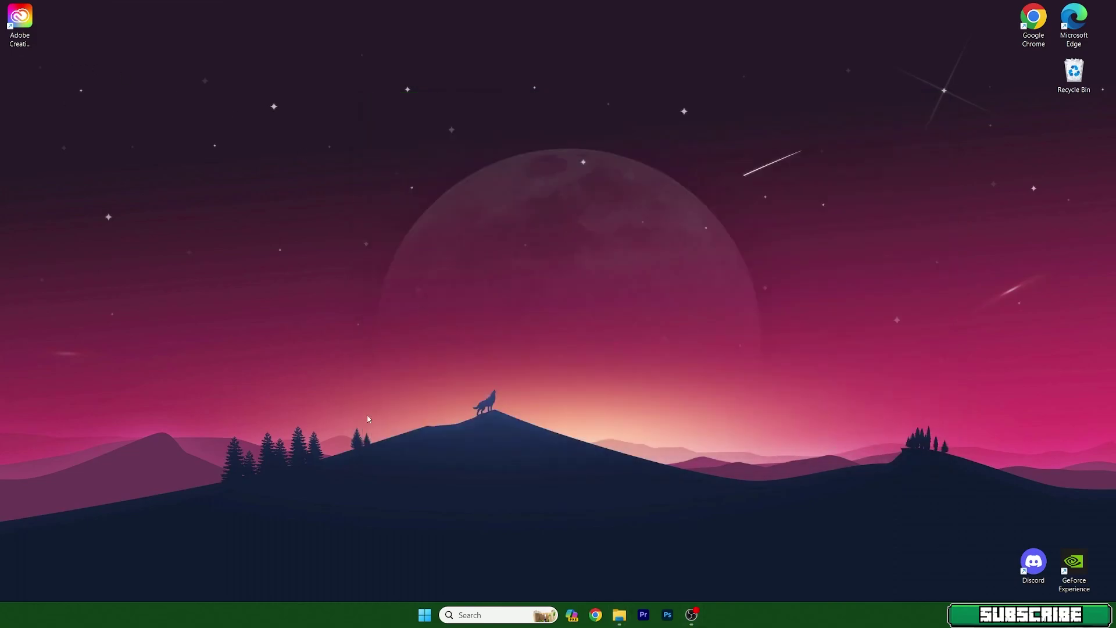
{"action": "left_click", "coordinate": [489, 615]}
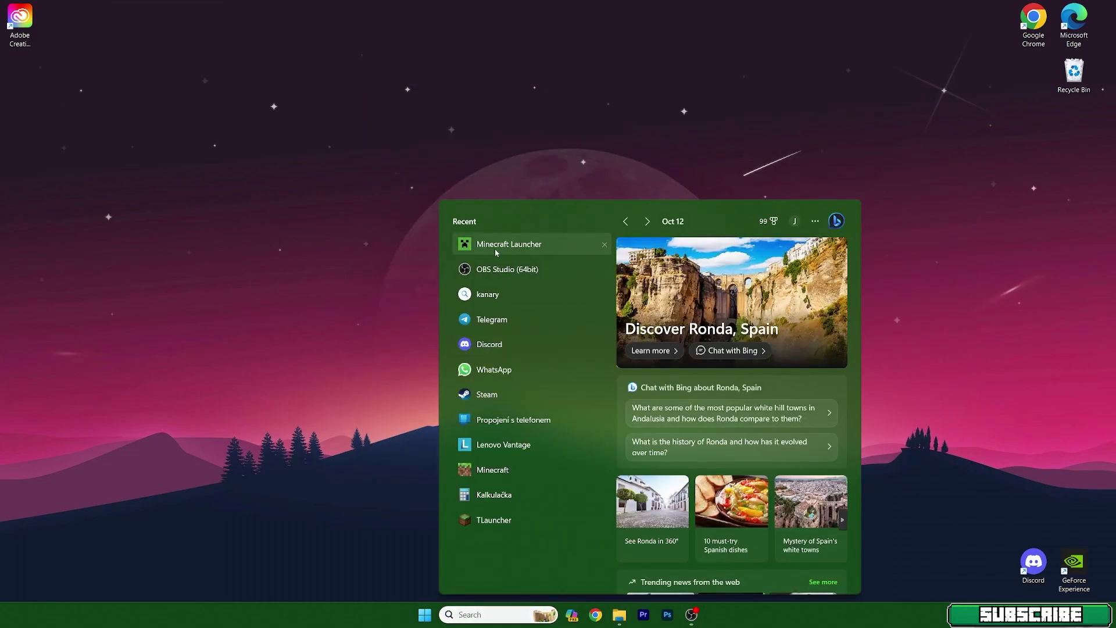
{"action": "key", "text": "Escape"}
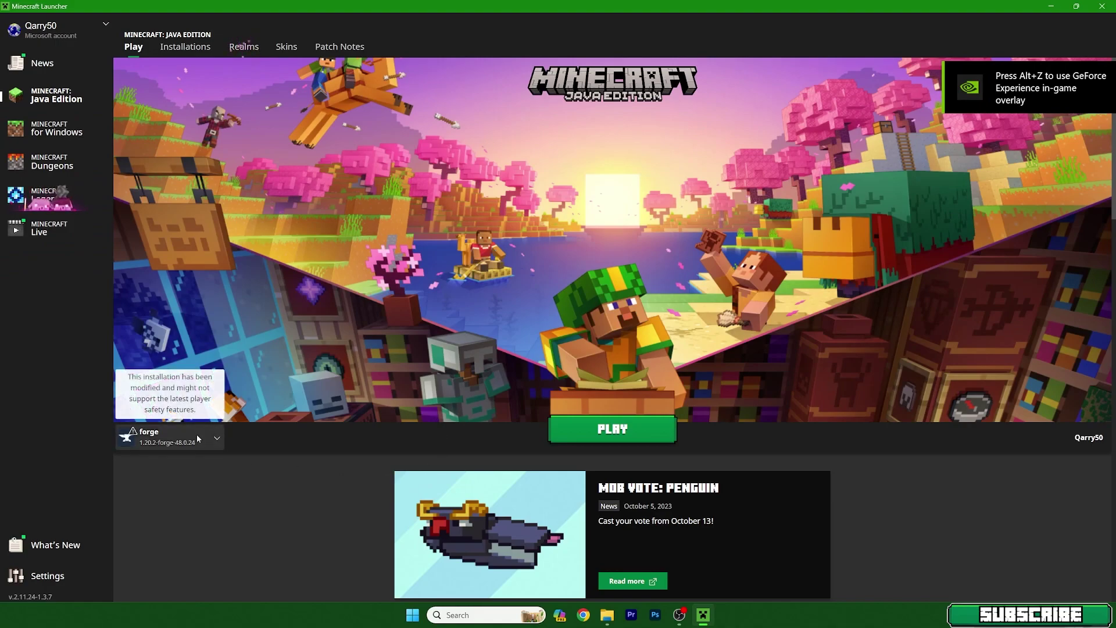
Play the game using the 'forge 1.20.2-forge-48.0.24' installation
{"action": "left_click", "coordinate": [174, 436]}
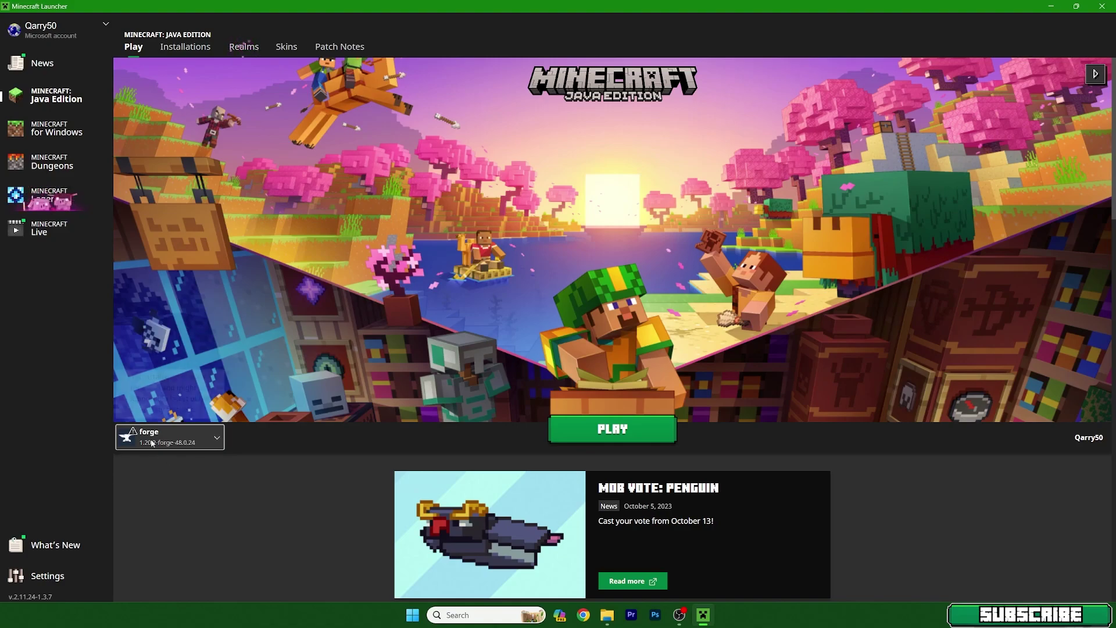
{"action": "left_click", "coordinate": [599, 436]}
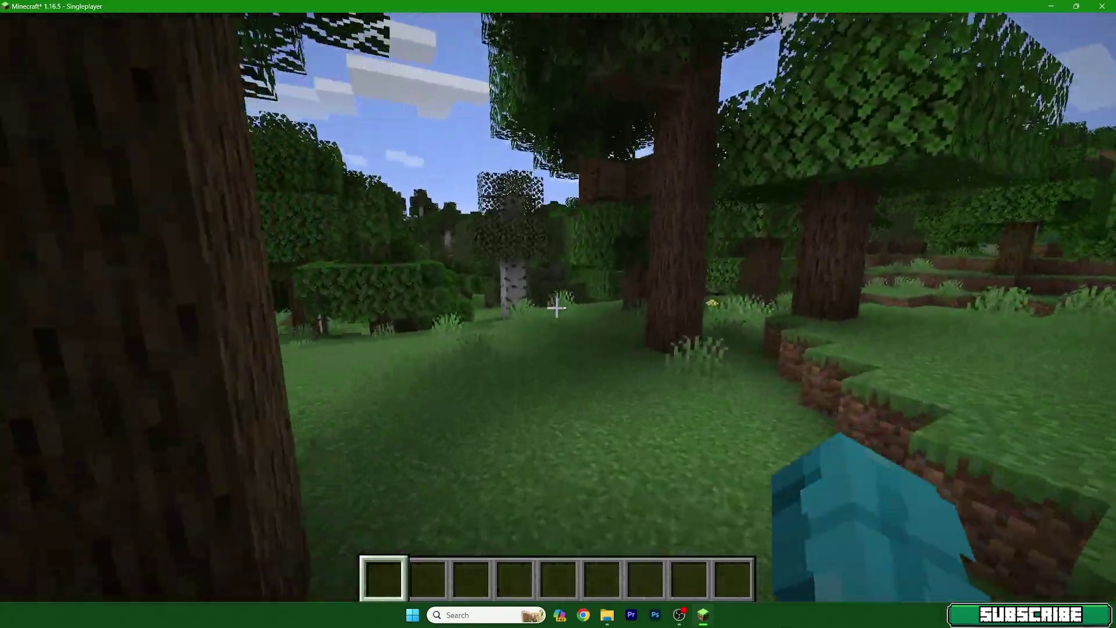
Browse the Lycanites Mobs Items, Equipment Parts, Charges, creatures and Blocks creative tabs
{"action": "key", "text": "w"}
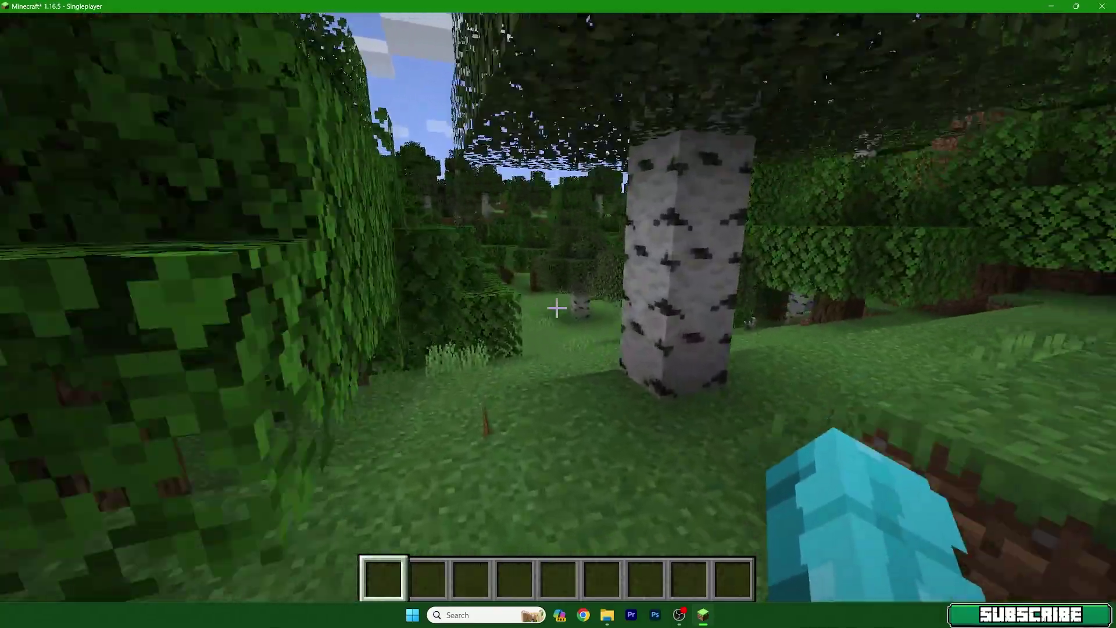
{"action": "key", "text": "e"}
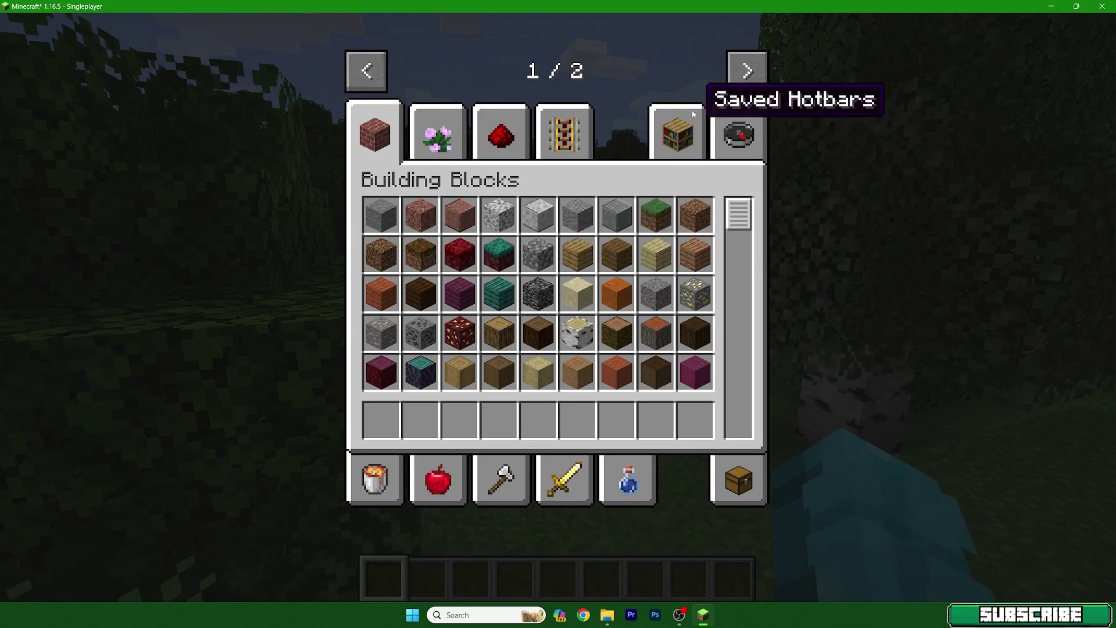
{"action": "left_click", "coordinate": [747, 71]}
{"action": "left_click", "coordinate": [373, 133]}
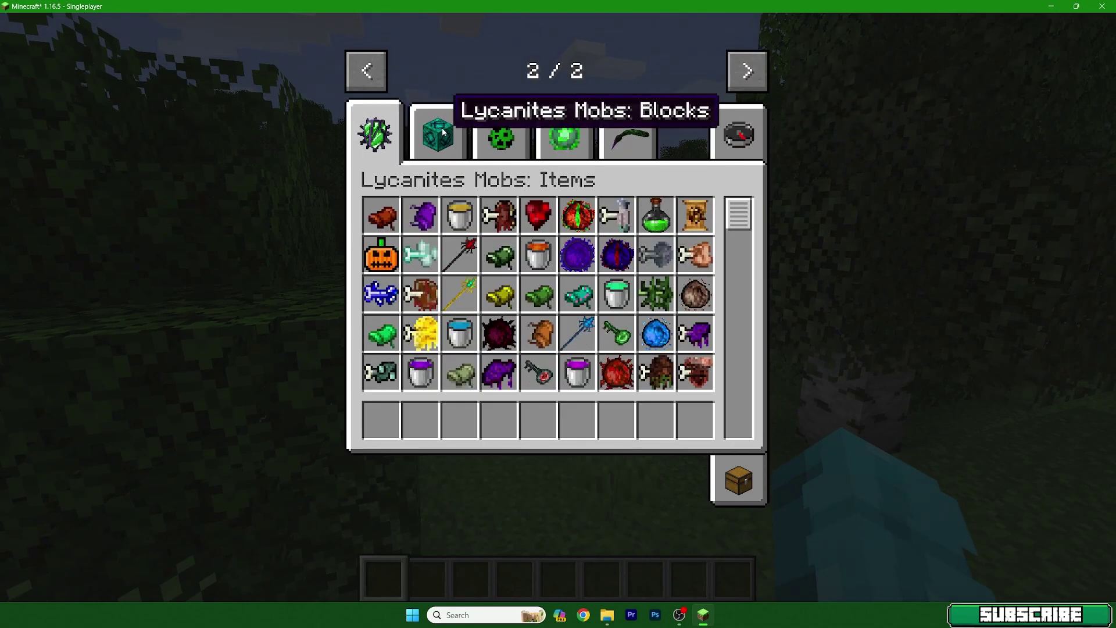
{"action": "left_click", "coordinate": [564, 133]}
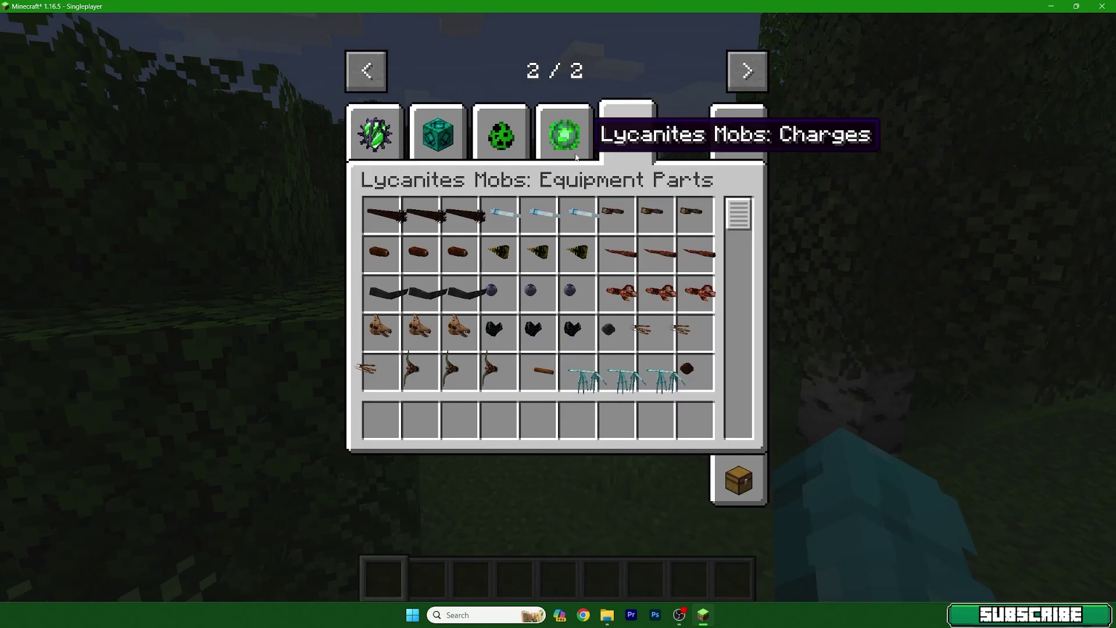
{"action": "left_click", "coordinate": [563, 133]}
{"action": "left_click", "coordinate": [502, 133]}
{"action": "left_click", "coordinate": [438, 132]}
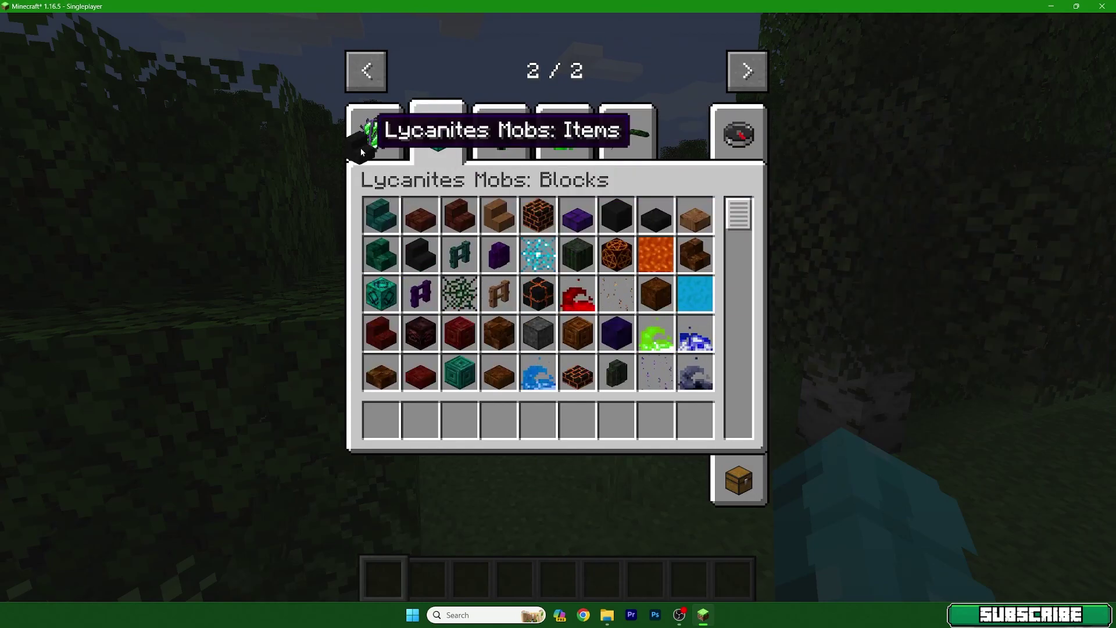
Drag a Spriggan Root from Equipment Parts into hotbar slot 1 and close the inventory
{"action": "left_click", "coordinate": [374, 133]}
{"action": "scroll", "coordinate": [444, 253], "scroll_direction": "down", "scroll_amount": 3}
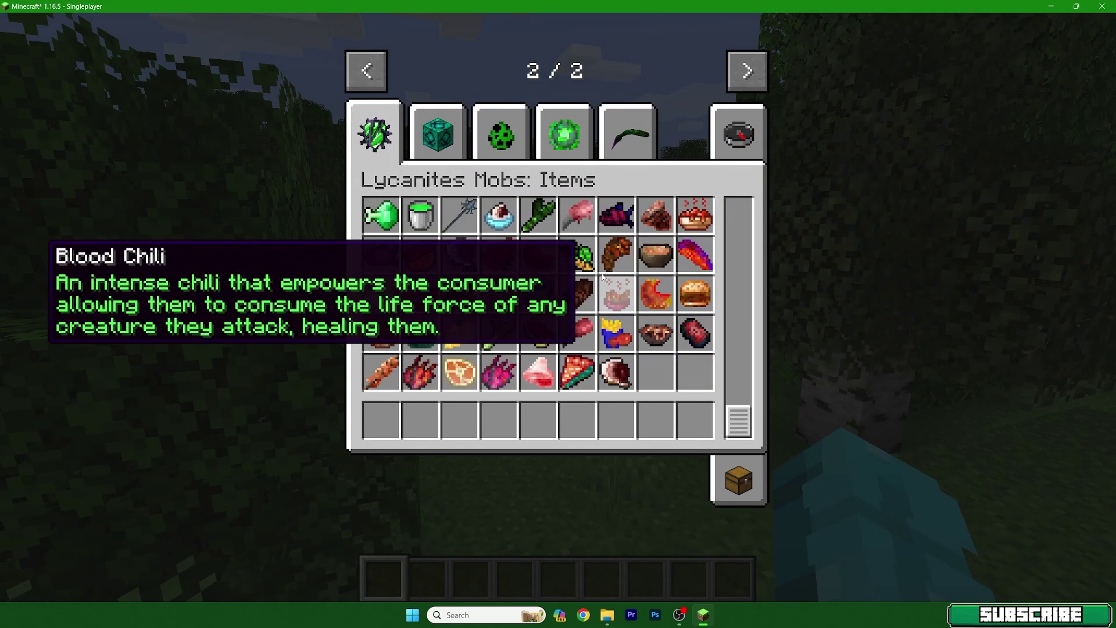
{"action": "scroll", "coordinate": [444, 262], "scroll_direction": "down", "scroll_amount": 3}
{"action": "left_click", "coordinate": [628, 133]}
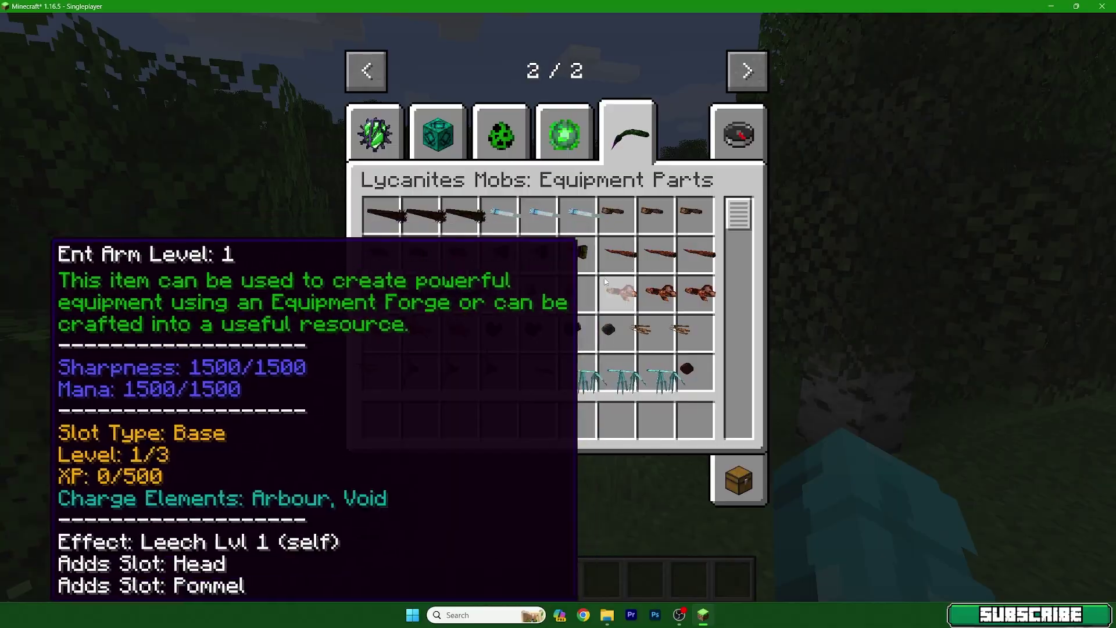
{"action": "left_click", "coordinate": [381, 297], "text": "shift"}
{"action": "key", "text": "e"}
Walk past the pond and birch trees and along the grassy hillside
{"action": "key", "text": "w"}
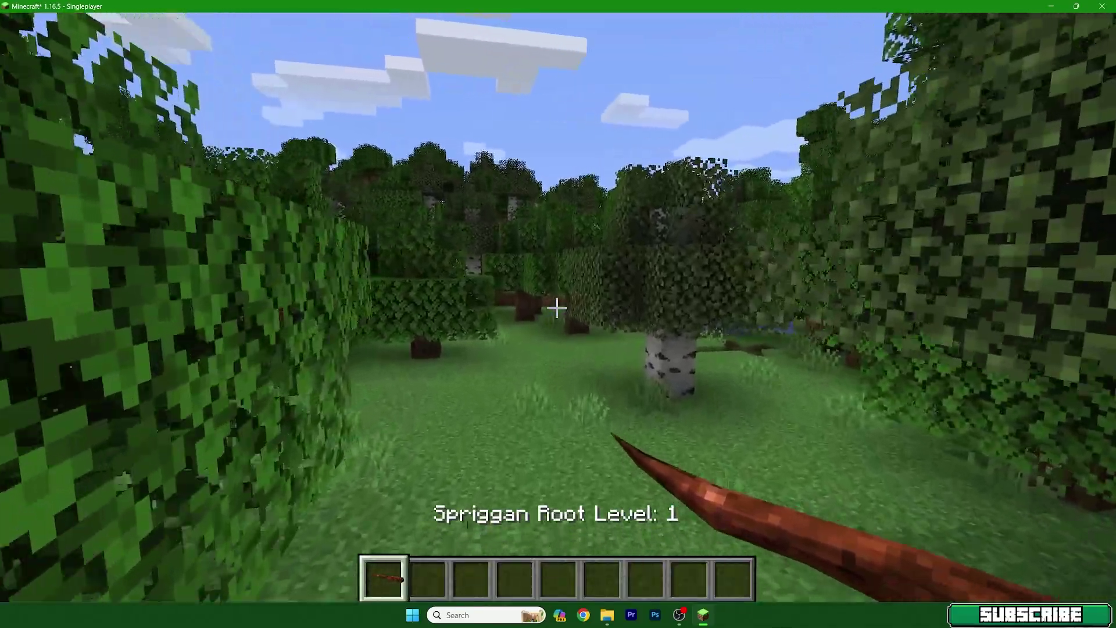
{"action": "key", "text": "w"}
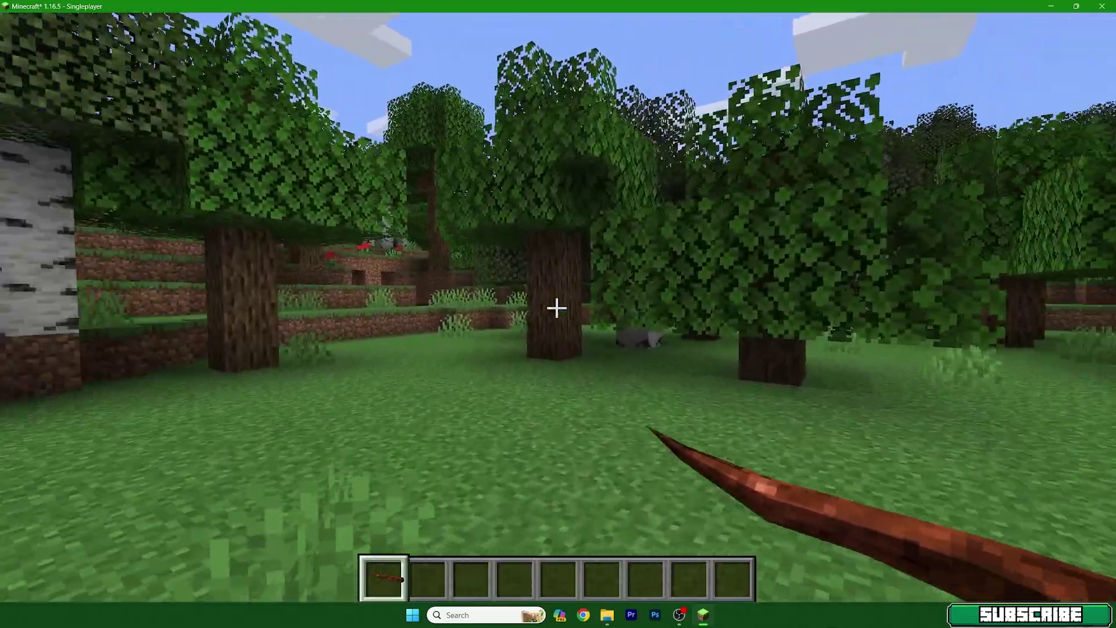
{"action": "key", "text": "w"}
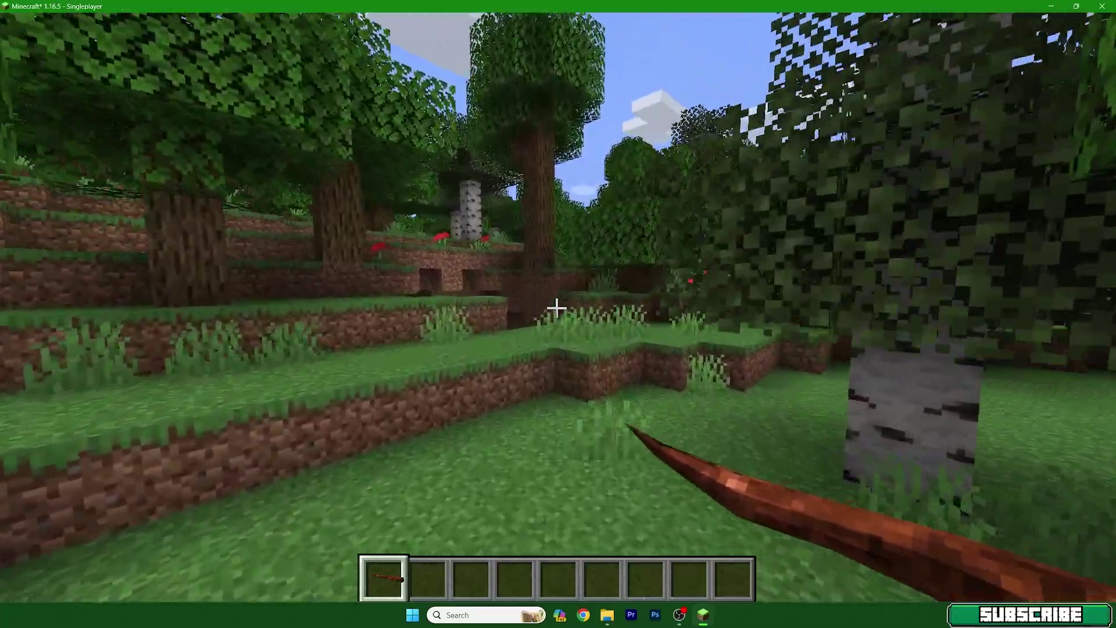
{"action": "key", "text": "w"}
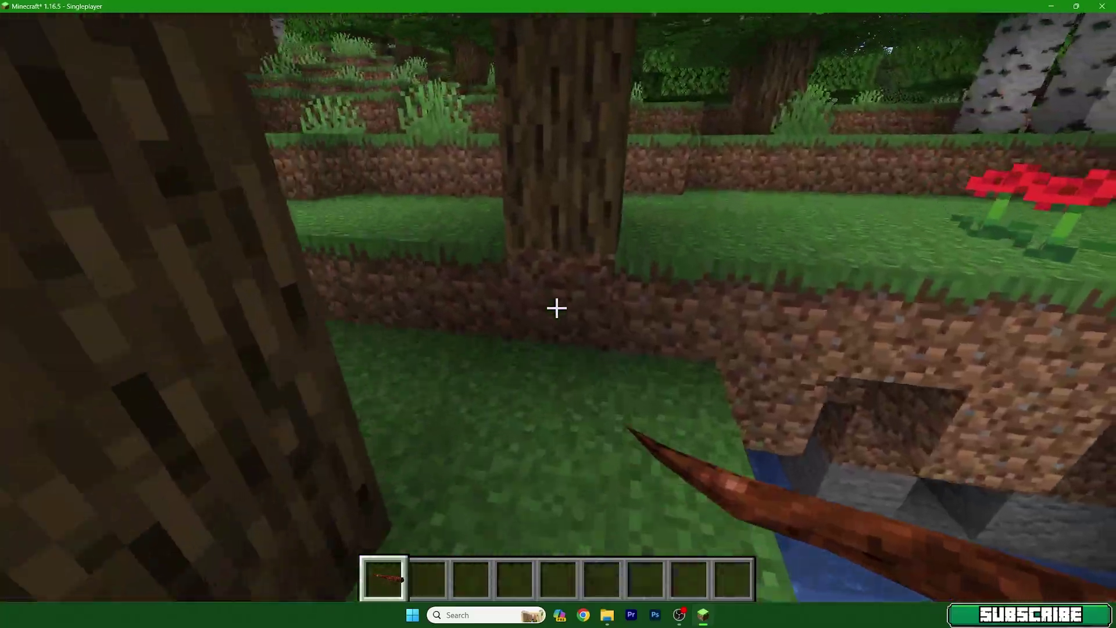
{"action": "key", "text": "w"}
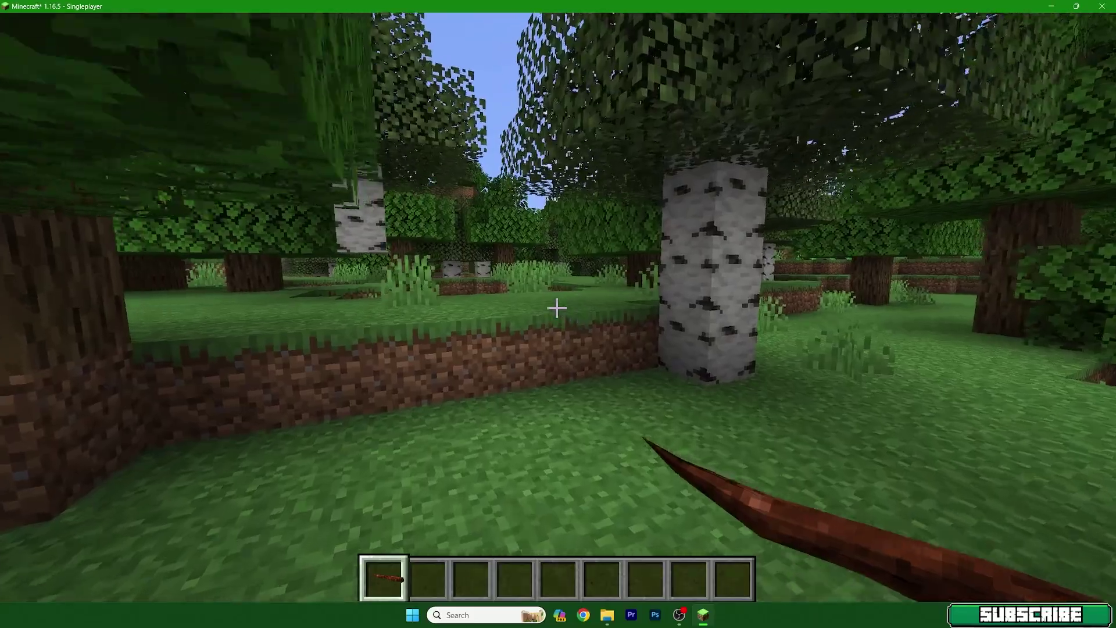
{"action": "key", "text": "w"}
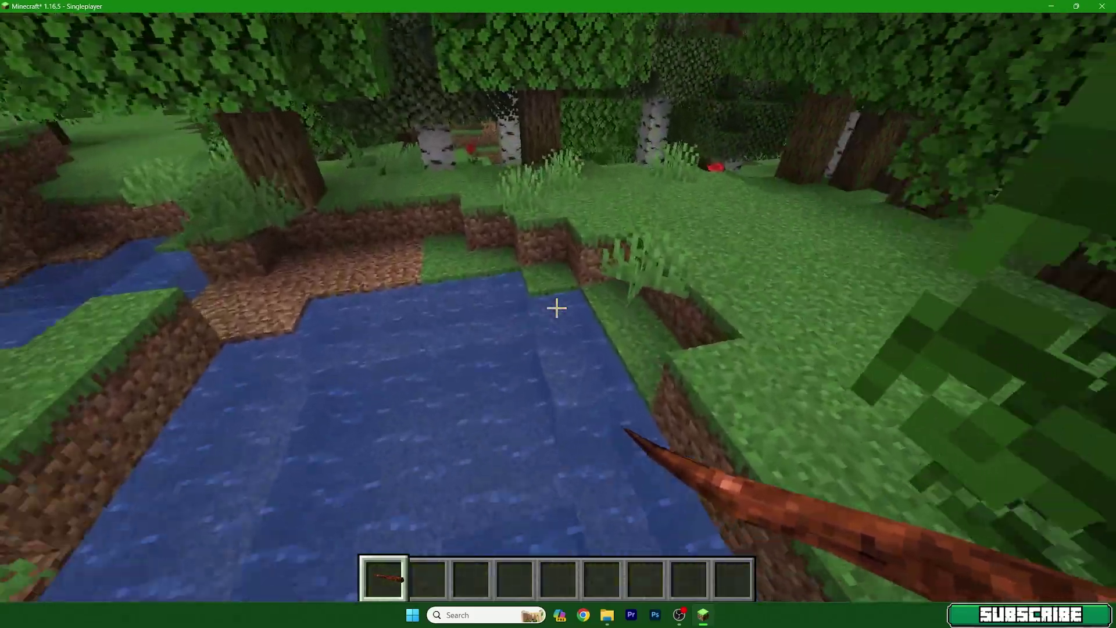
{"action": "key", "text": "w"}
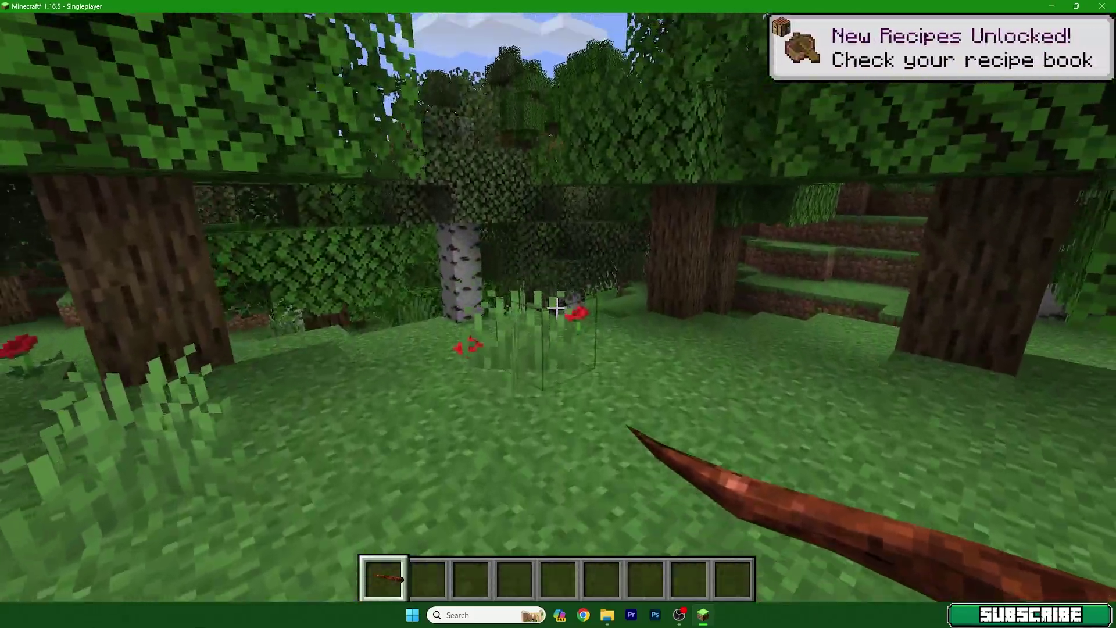
{"action": "key", "text": "w"}
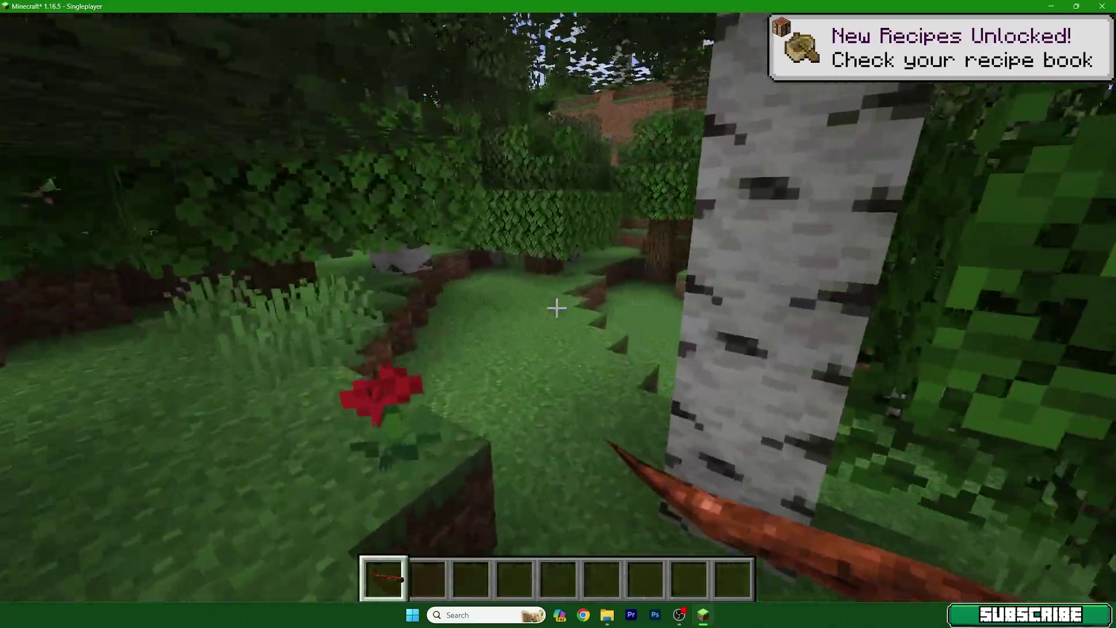
{"action": "key", "text": "w"}
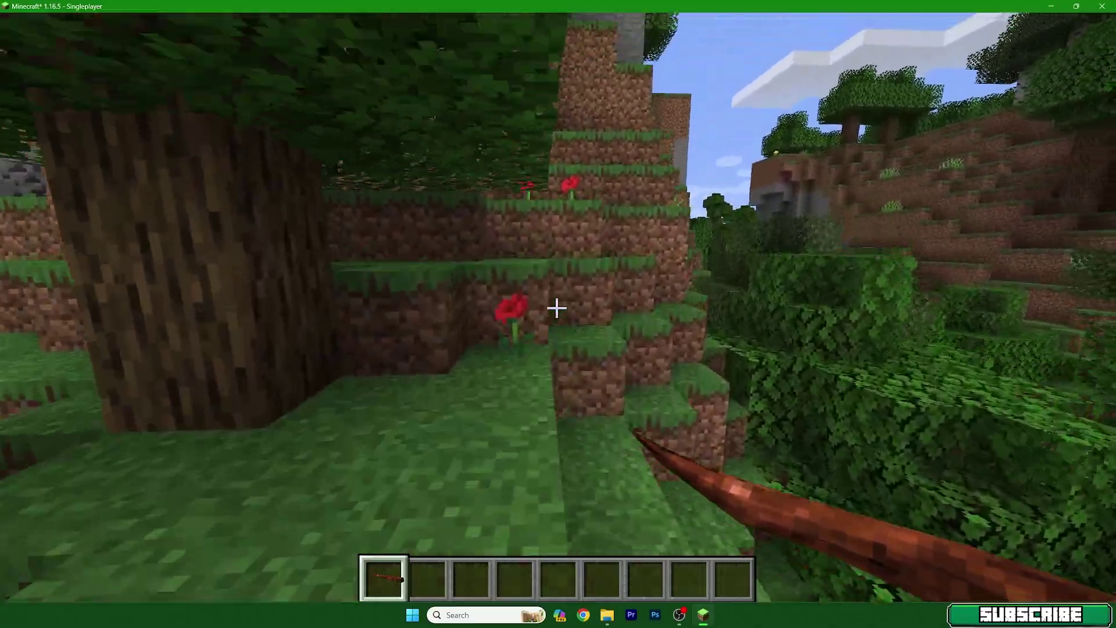
{"action": "key", "text": "w"}
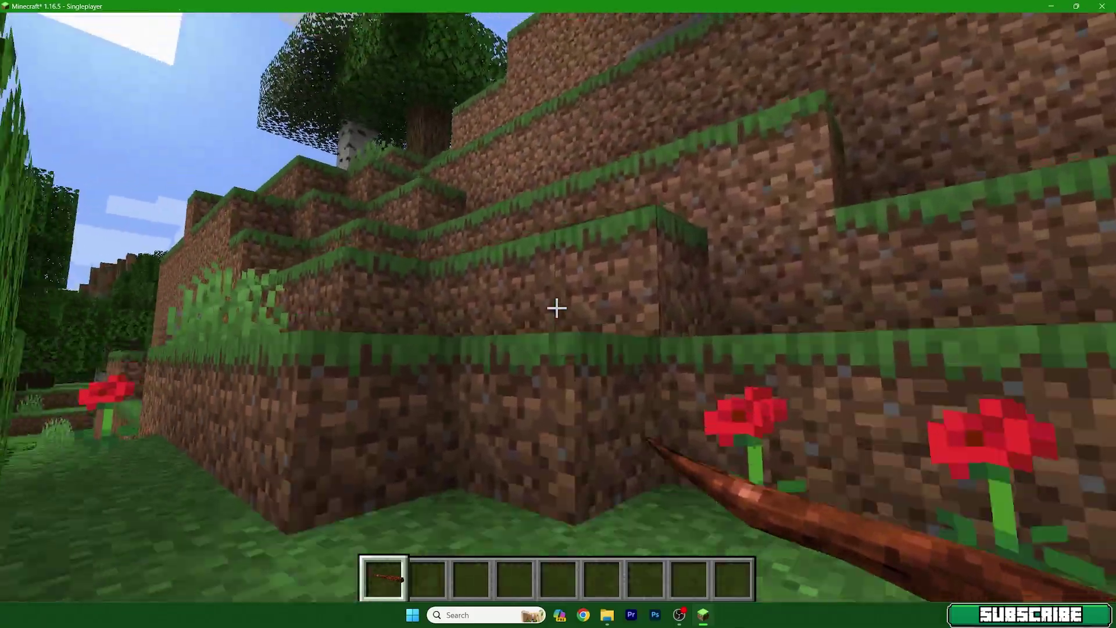
{"action": "key", "text": "w"}
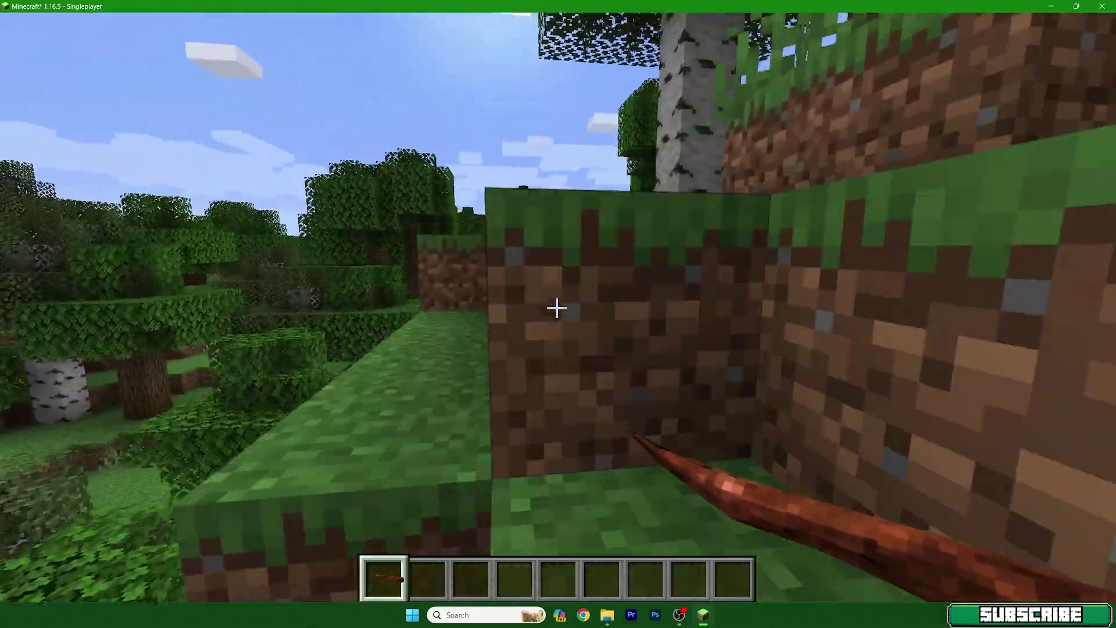